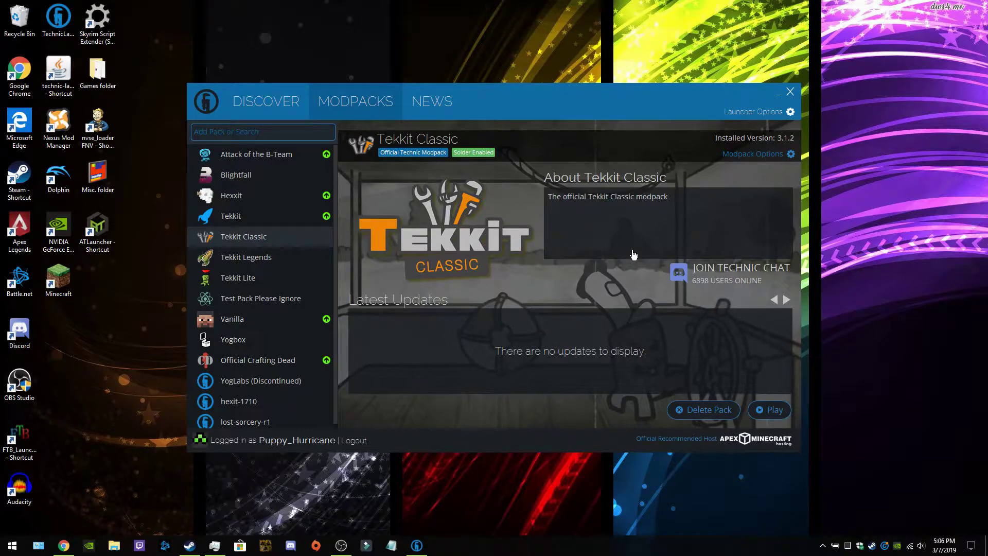
# Step: Launch Tekkit Classic and walk across the field, breaking a grass block
pyautogui.click(774, 410)
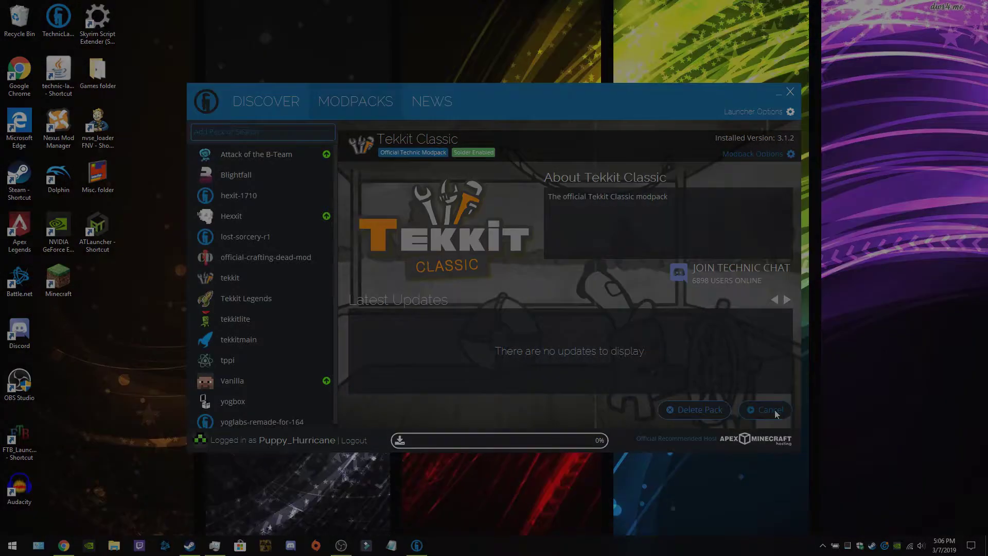
pyautogui.press('w')
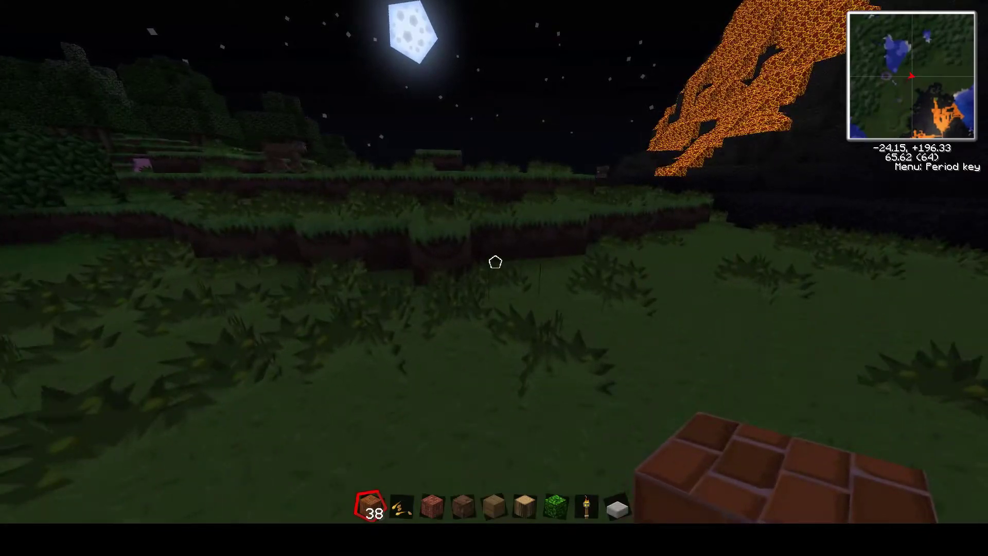
pyautogui.press('w')
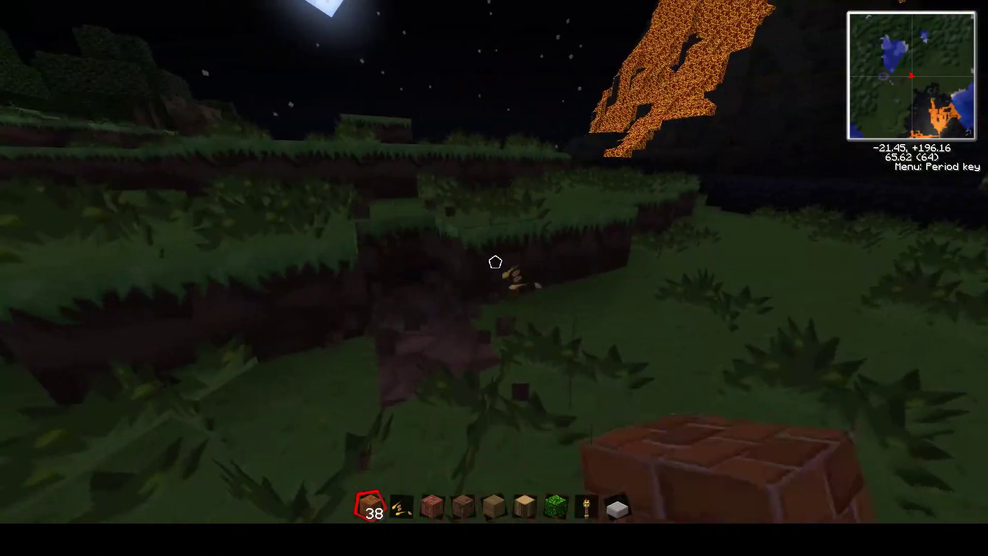
pyautogui.click(495, 263)
pyautogui.press('w')
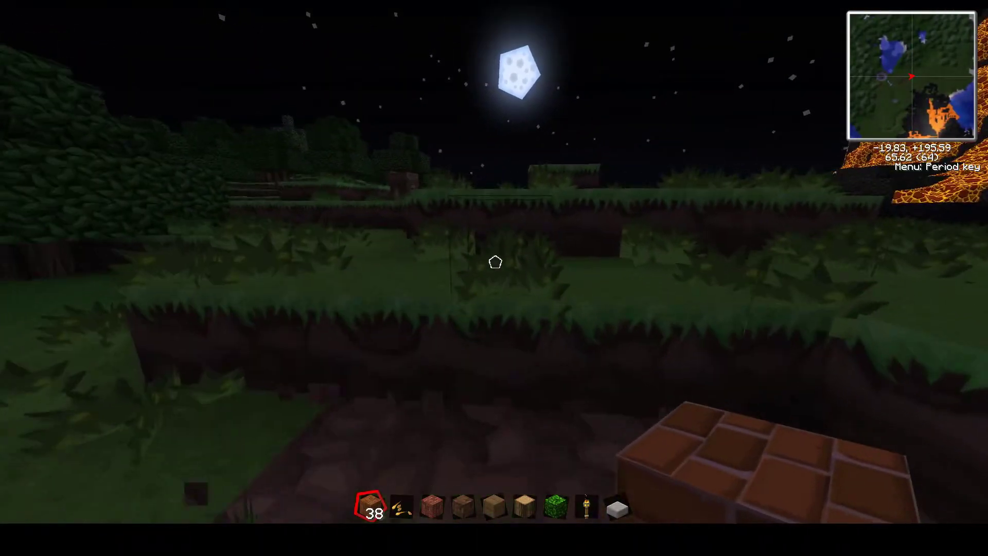
pyautogui.press('w')
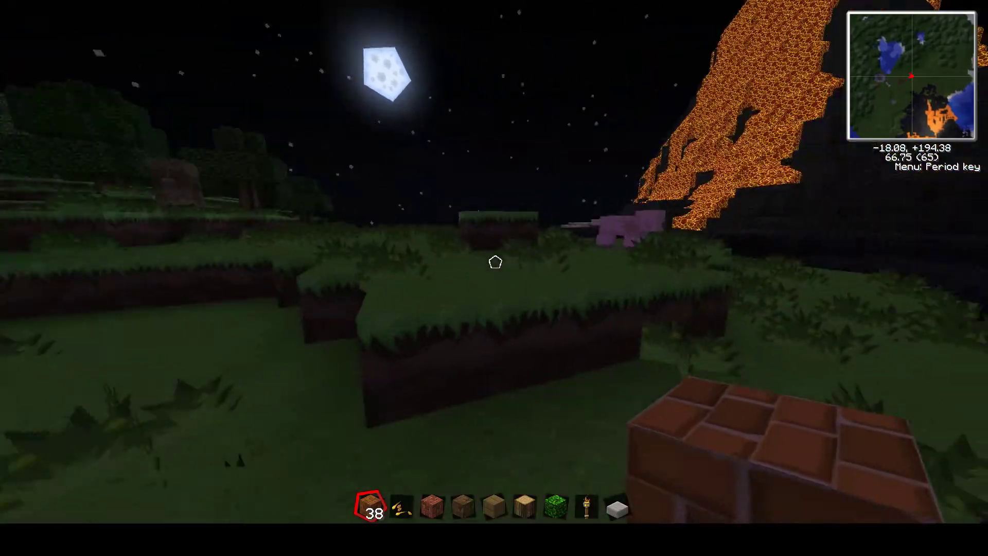
pyautogui.press('w')
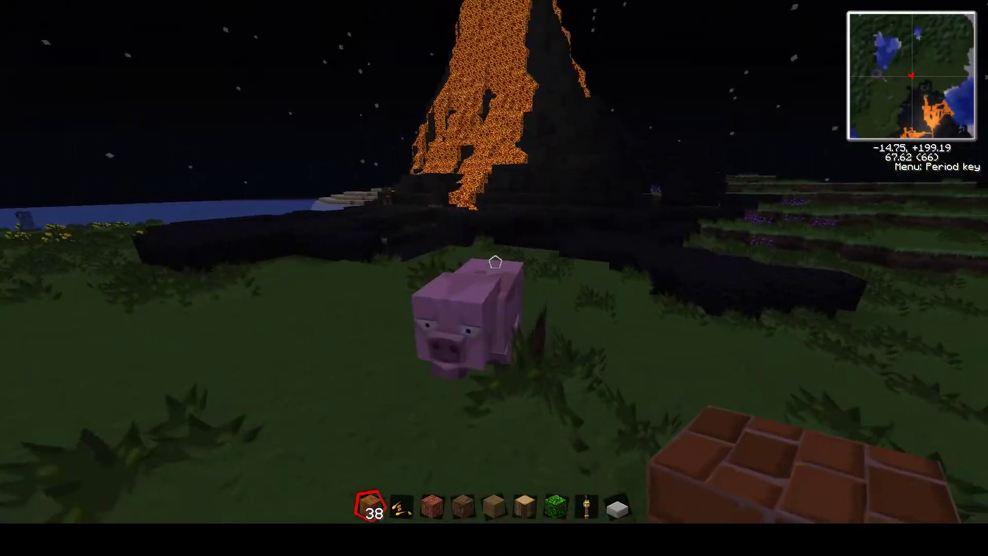
# Step: Walk toward the trees and water past the pig, breaking another grass block
pyautogui.press('w')
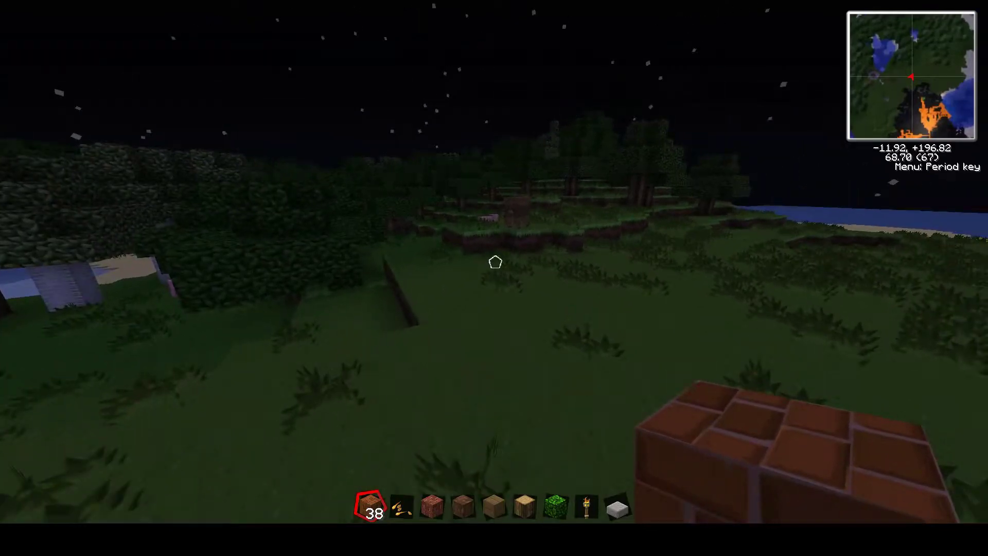
pyautogui.press('w')
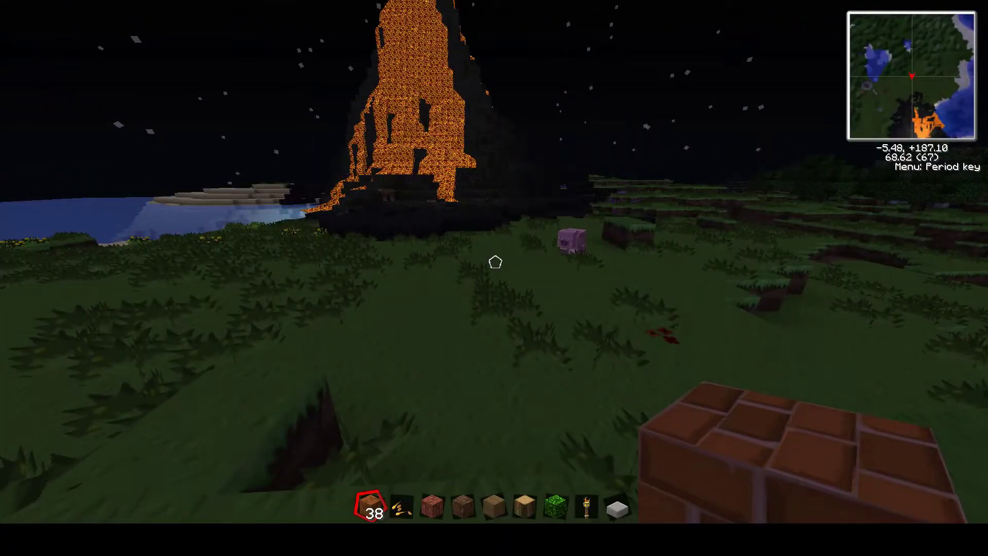
pyautogui.press('w')
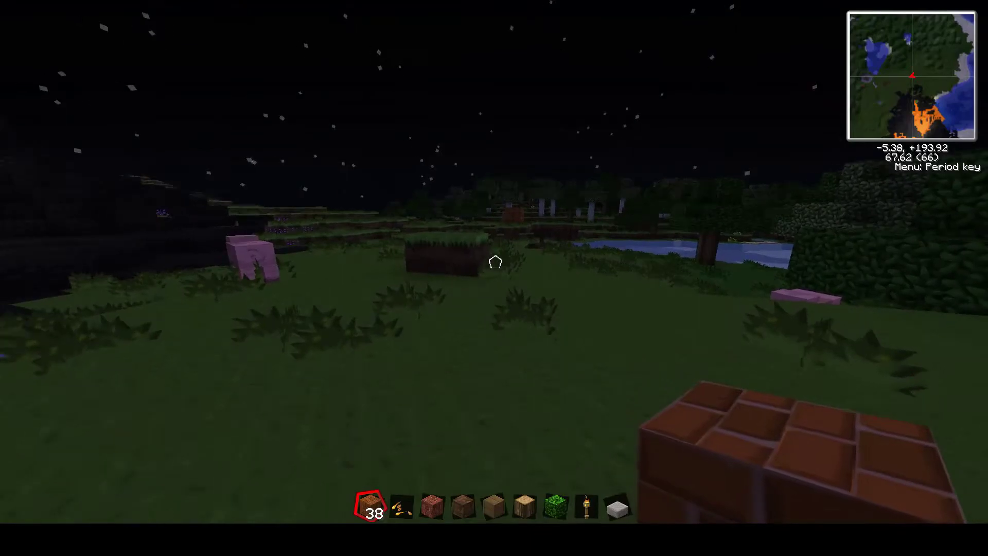
pyautogui.press('w')
pyautogui.click(495, 262)
pyautogui.press('w')
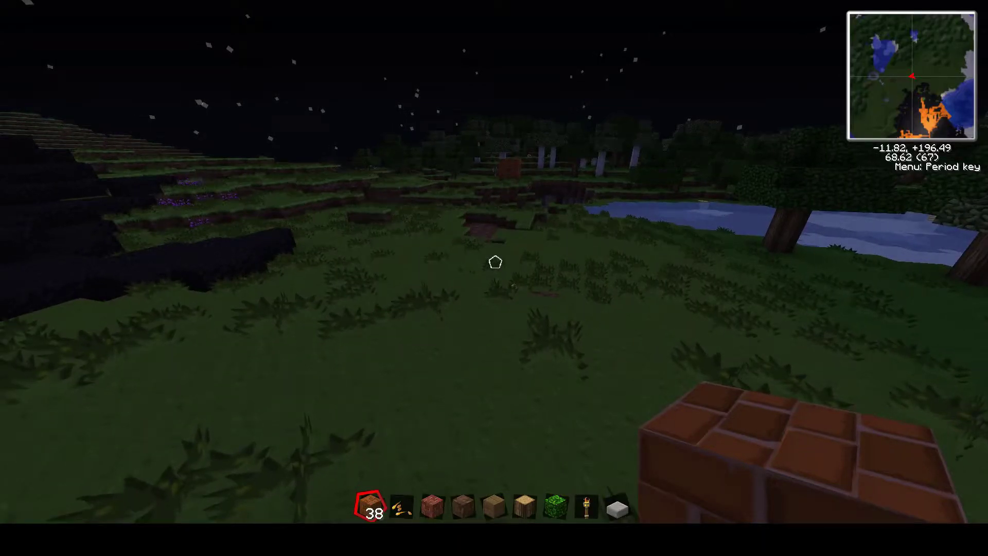
# Step: Stop MAtmos with F7, dig a two-block trench facing the lava mountain, then walk toward the lake
pyautogui.press('F7')
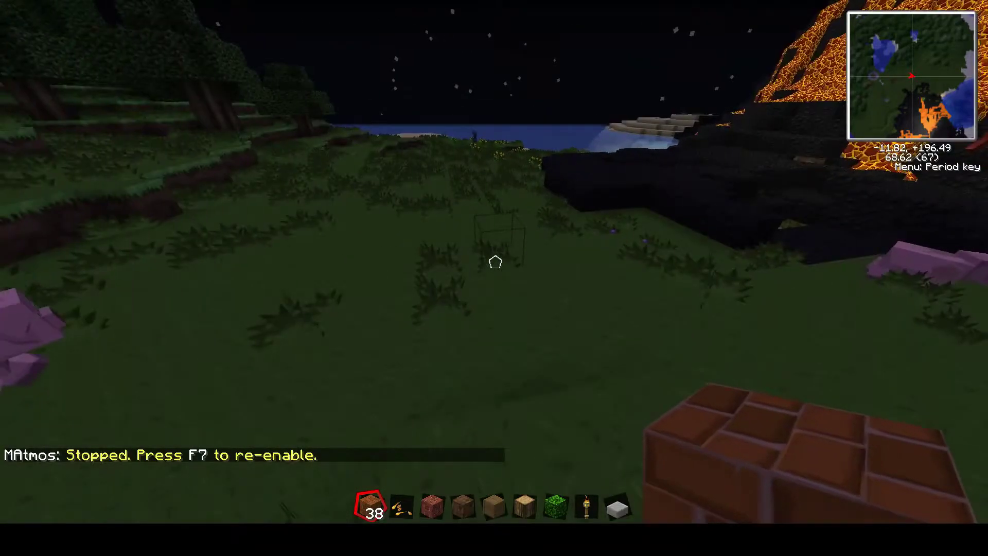
pyautogui.press('w')
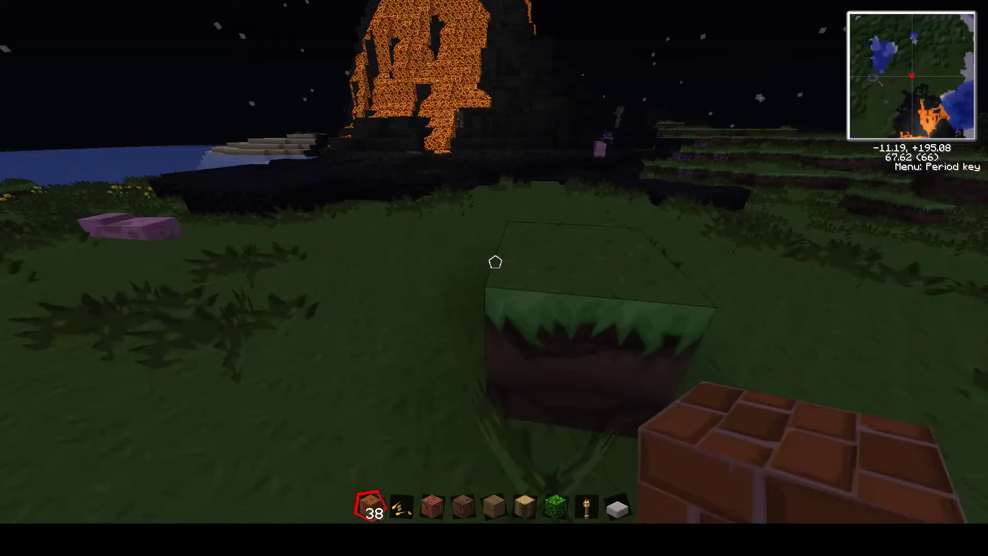
pyautogui.click(495, 263)
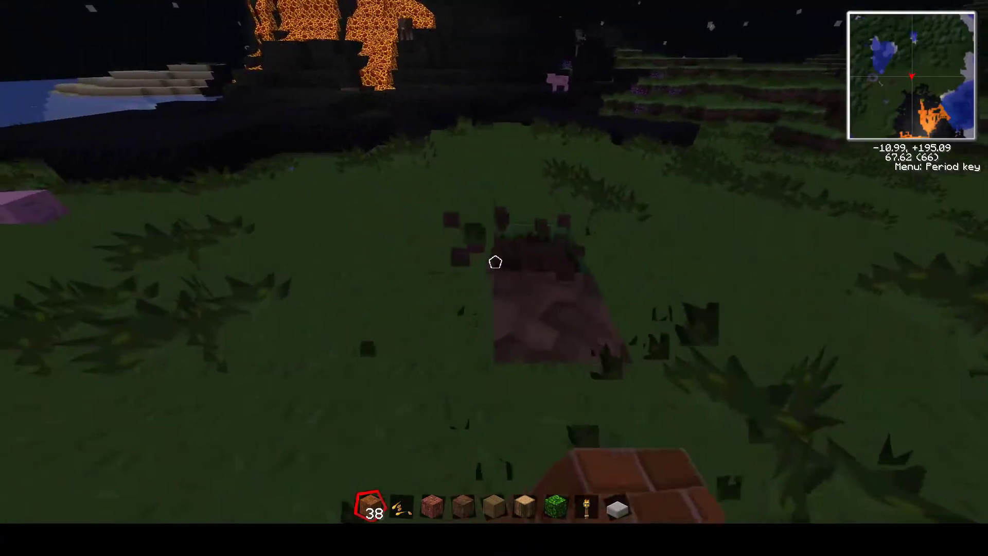
pyautogui.click(495, 263)
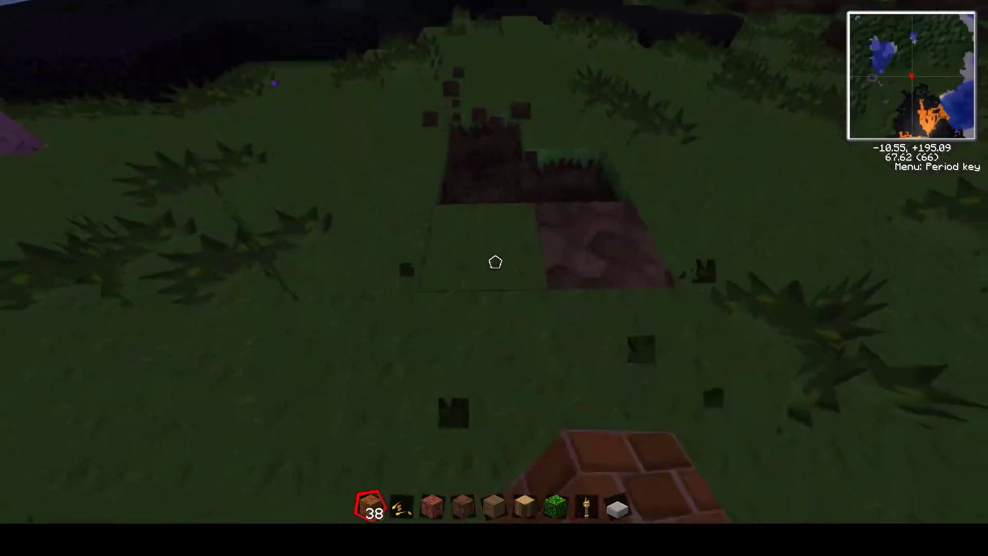
pyautogui.press('w')
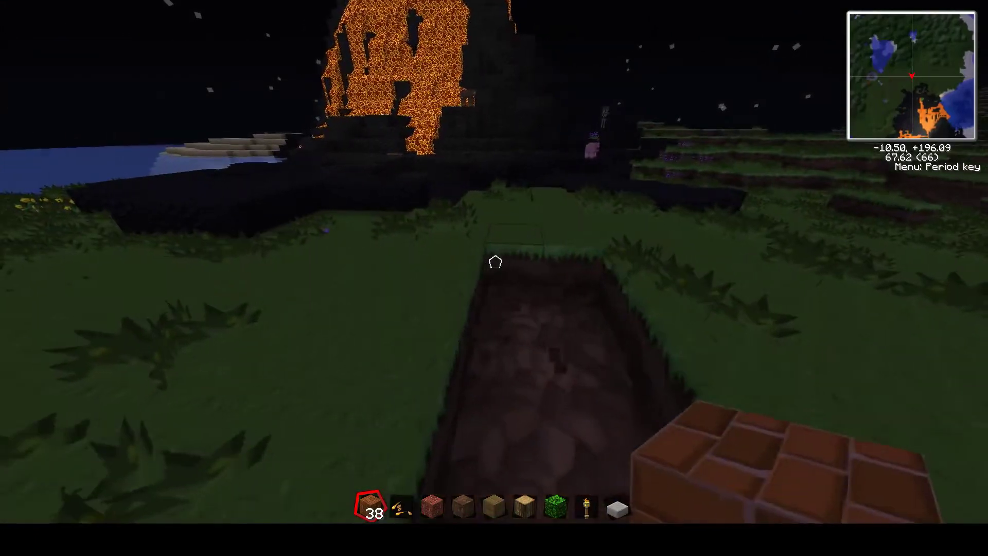
pyautogui.press('w')
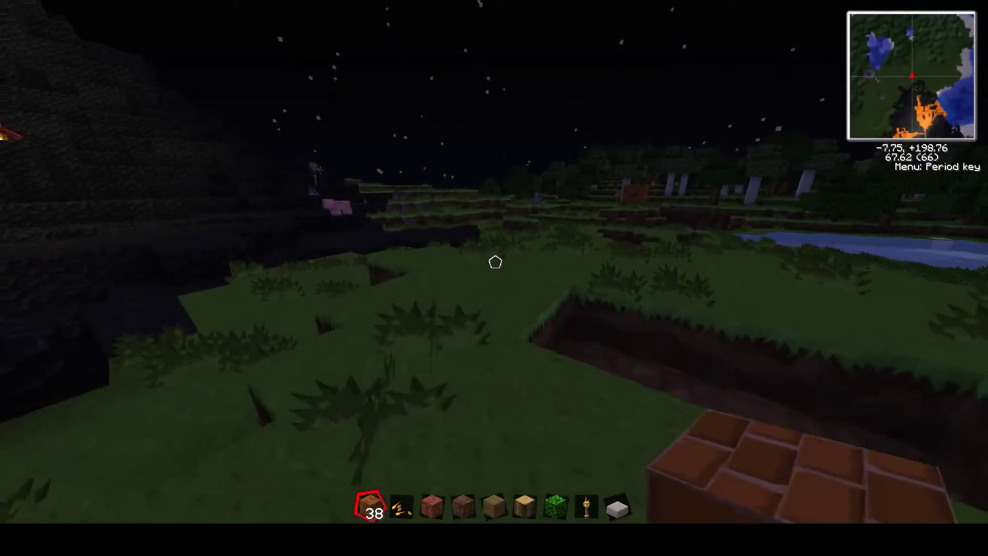
pyautogui.press('w')
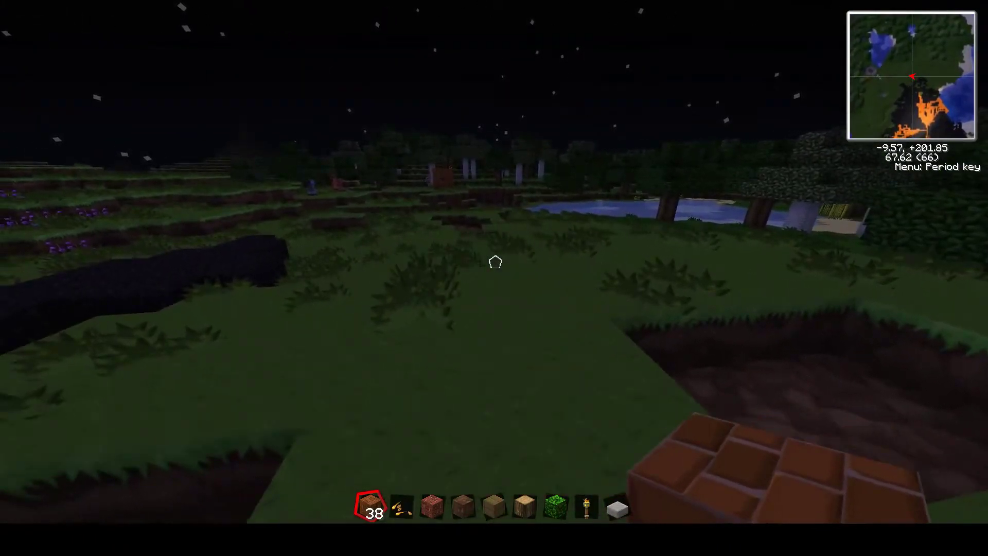
pyautogui.press('w')
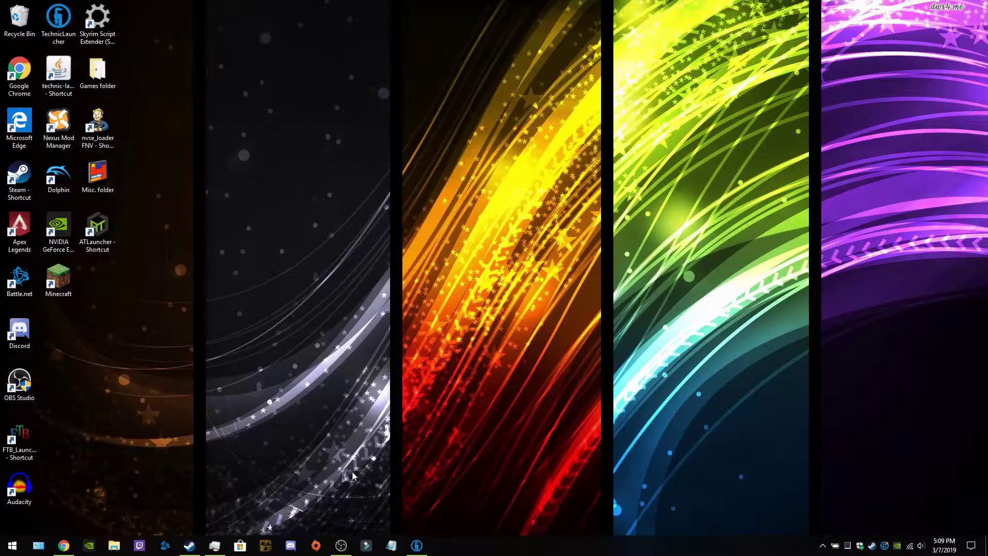
# Step: Download resources - Copy.rar from MEGA and drag it onto the desktop
pyautogui.click(65, 546)
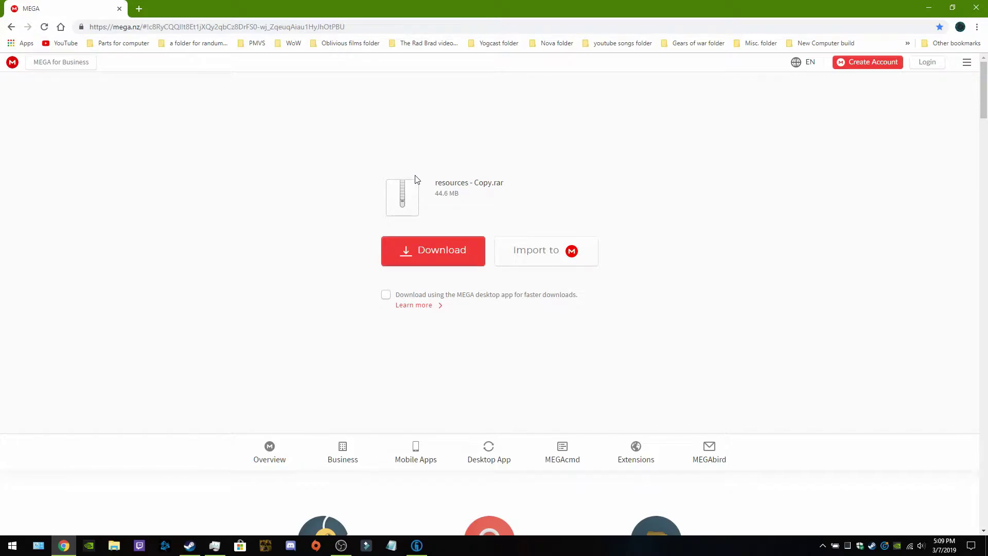
pyautogui.click(426, 261)
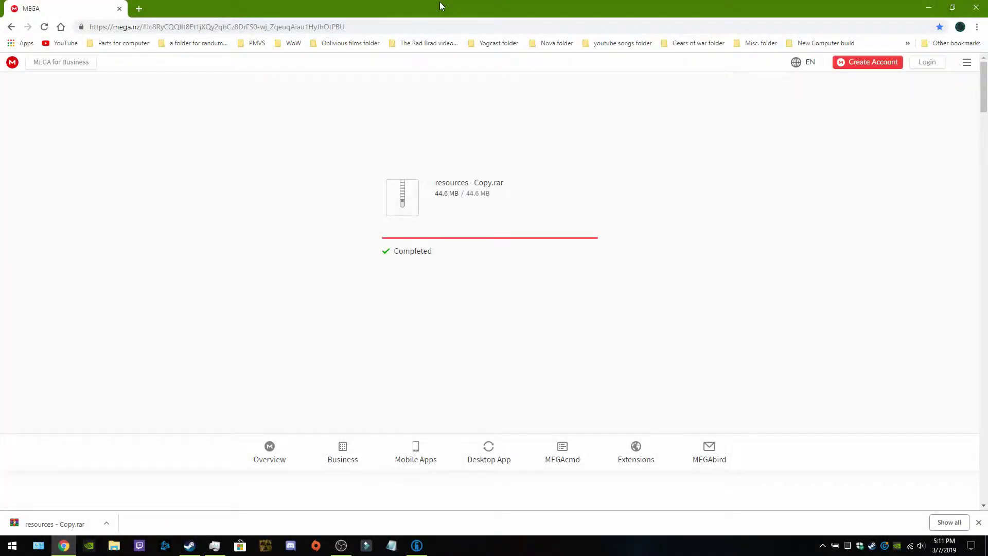
pyautogui.moveTo(401, 5); pyautogui.dragTo(589, 55)
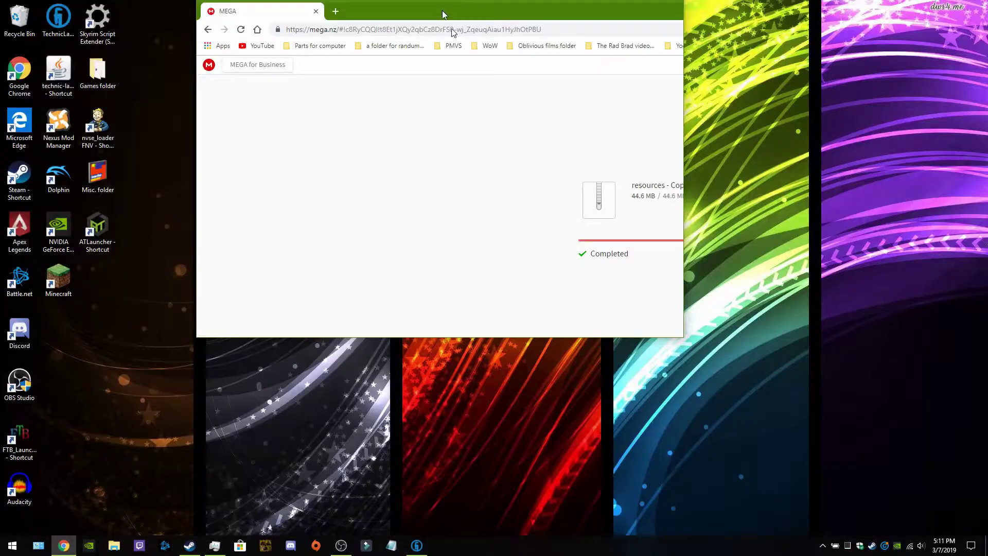
pyautogui.moveTo(432, 368); pyautogui.dragTo(293, 312)
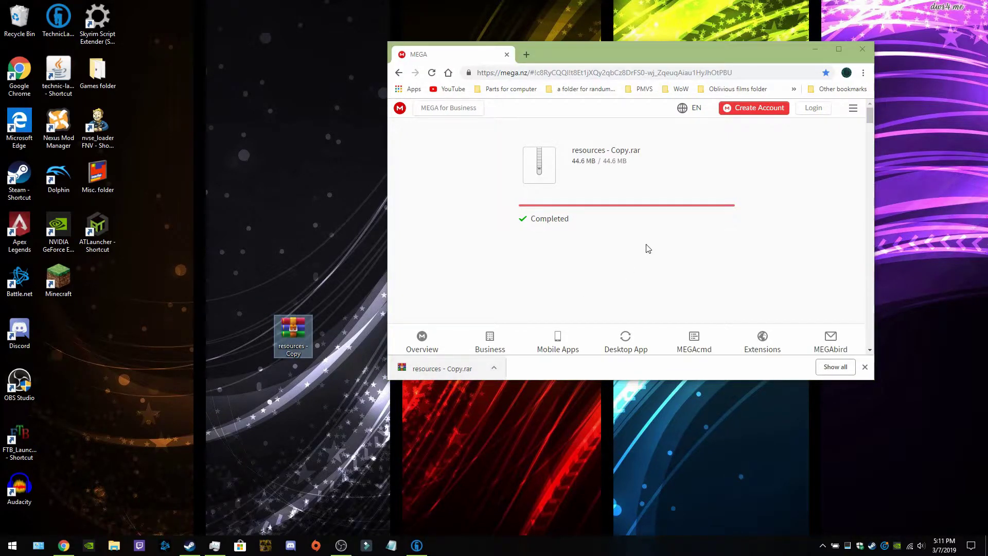
# Step: Close Chrome, open resources - Copy.rar in WinRAR, and enter its resources - Copy folder
pyautogui.click(864, 49)
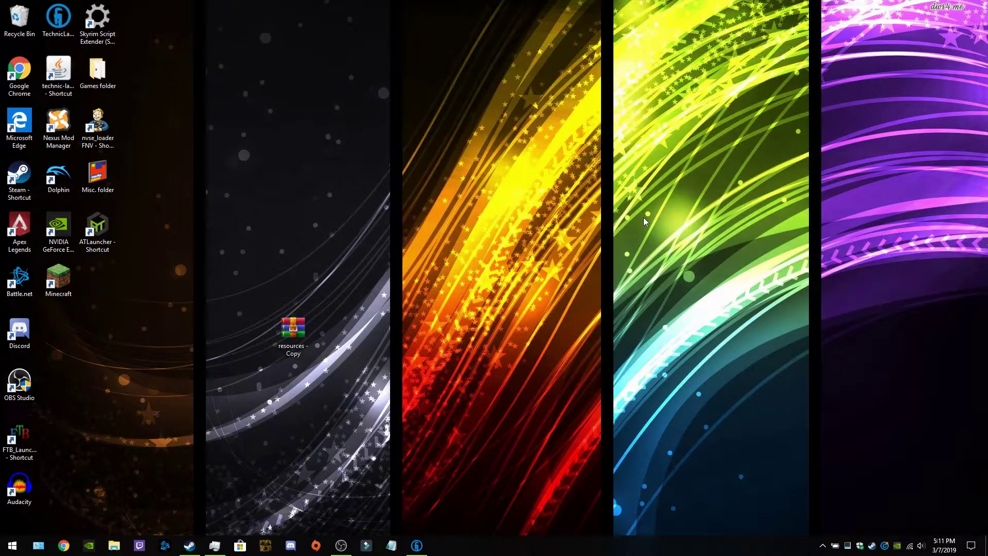
pyautogui.doubleClick(291, 338)
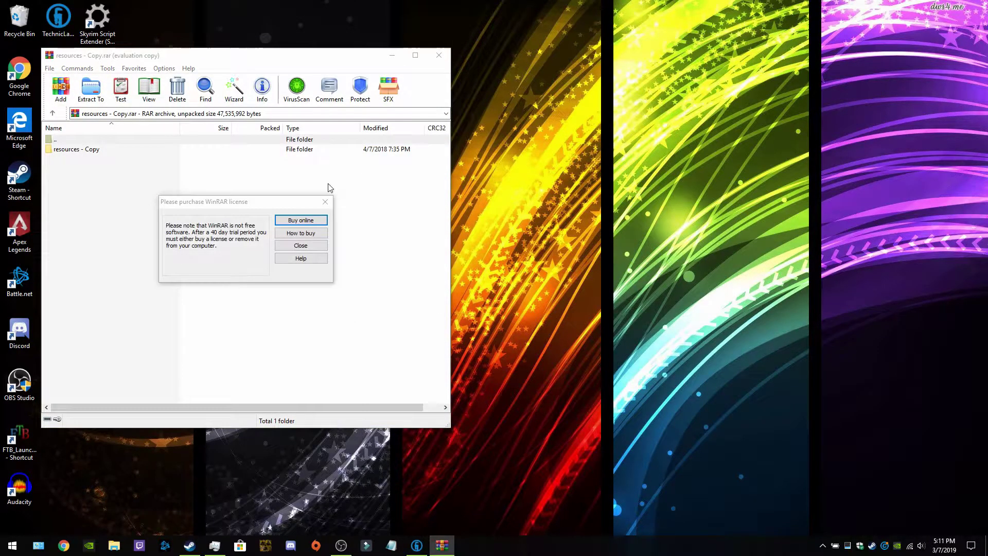
pyautogui.click(294, 247)
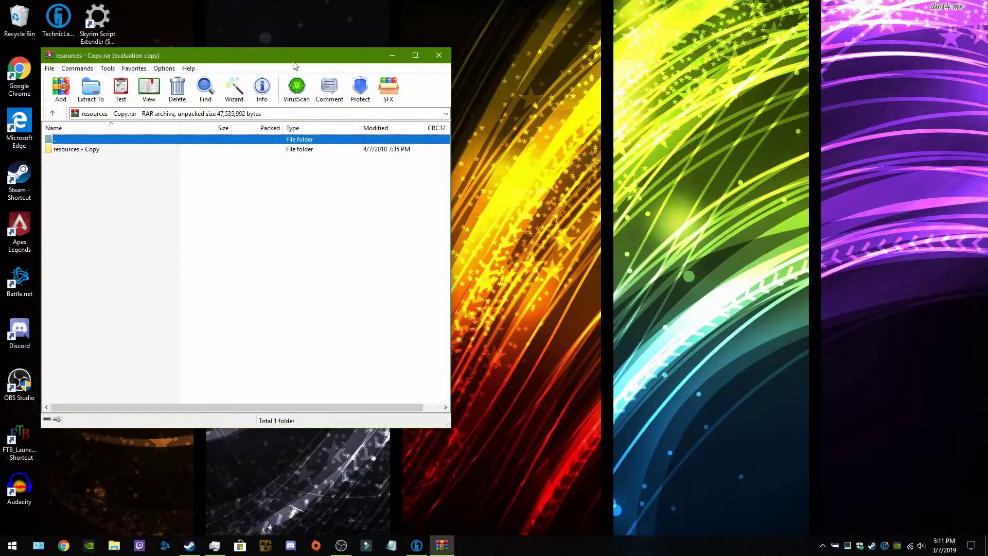
pyautogui.moveTo(231, 55); pyautogui.dragTo(653, 61)
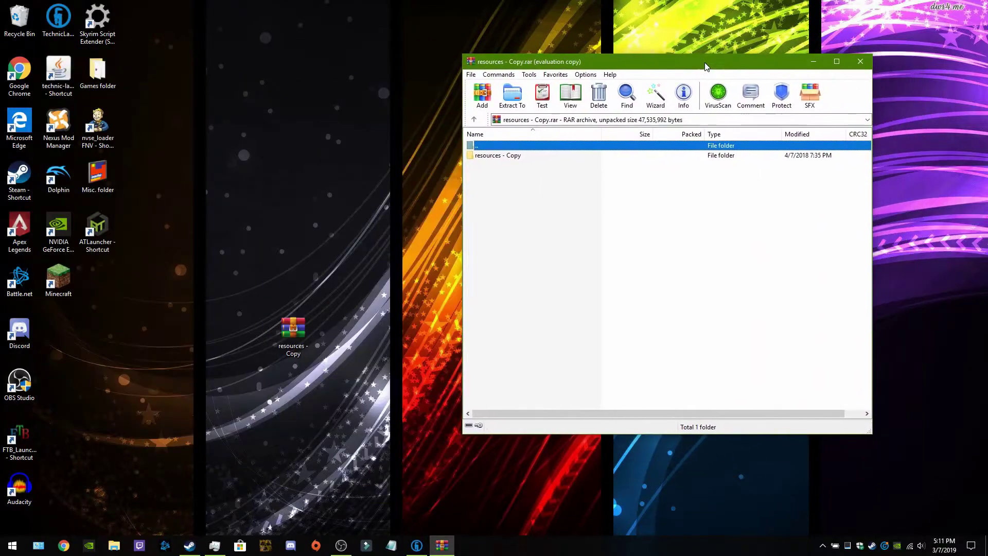
pyautogui.doubleClick(502, 157)
pyautogui.click(411, 164)
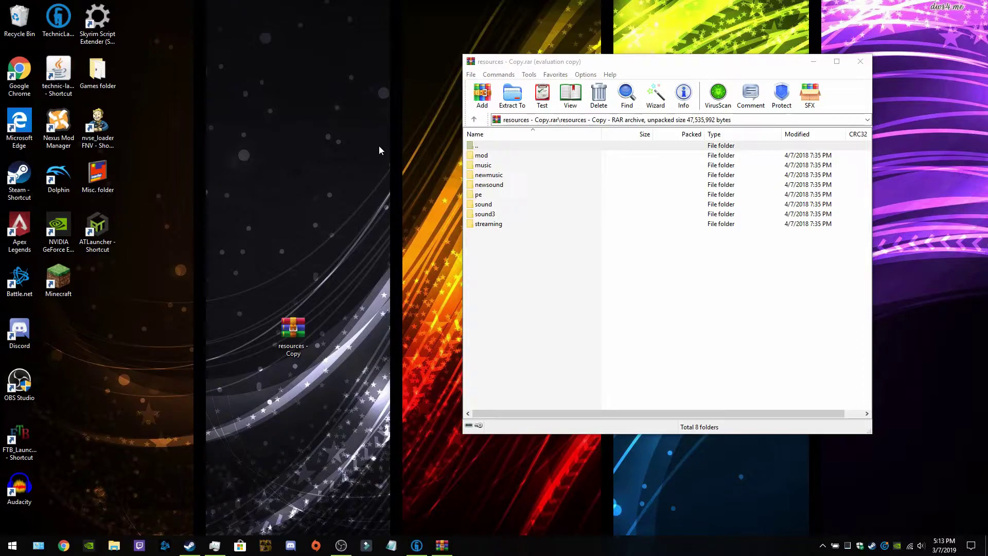
# Step: Bring up the Run dialog with %appdata% entered, after briefly opening the Start menu
pyautogui.press('super+r')
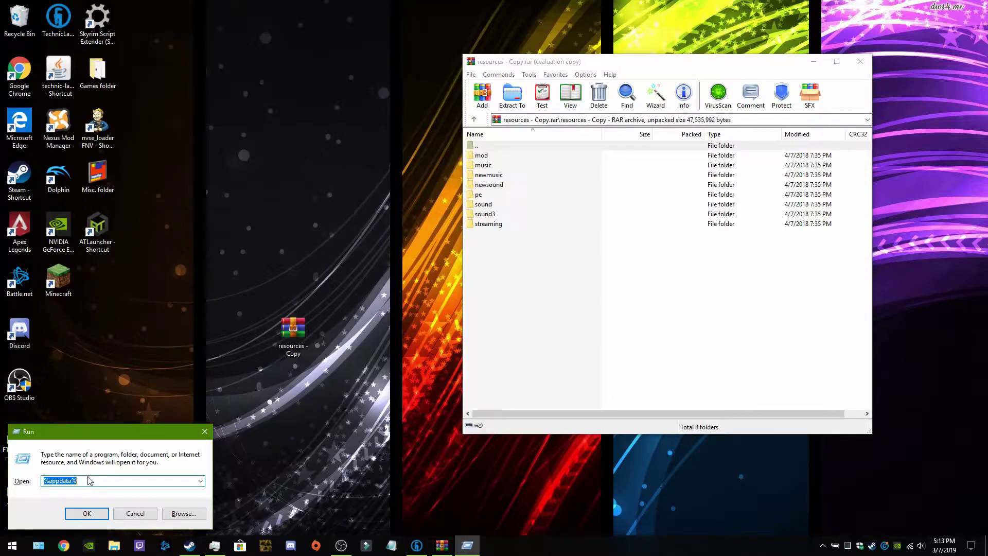
pyautogui.click(12, 544)
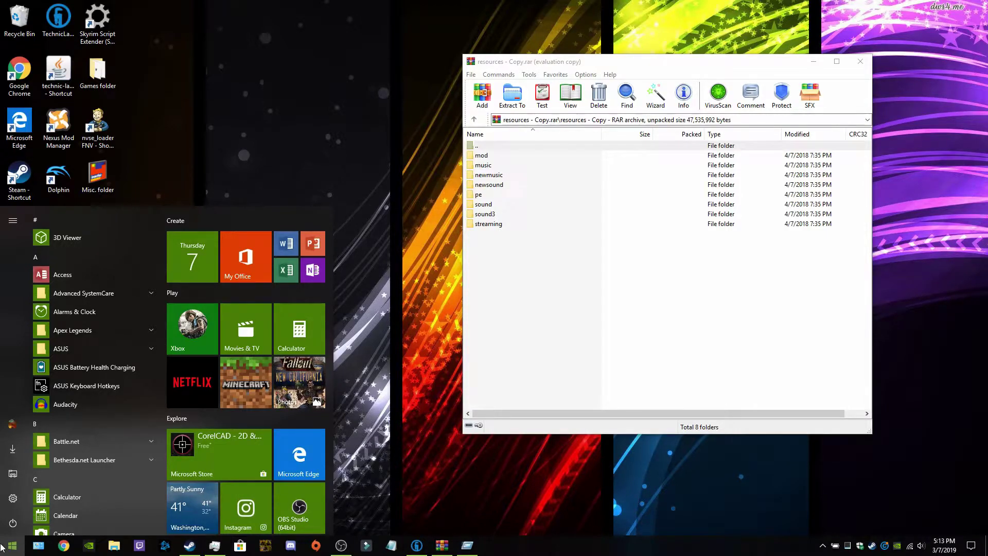
pyautogui.press('super+r')
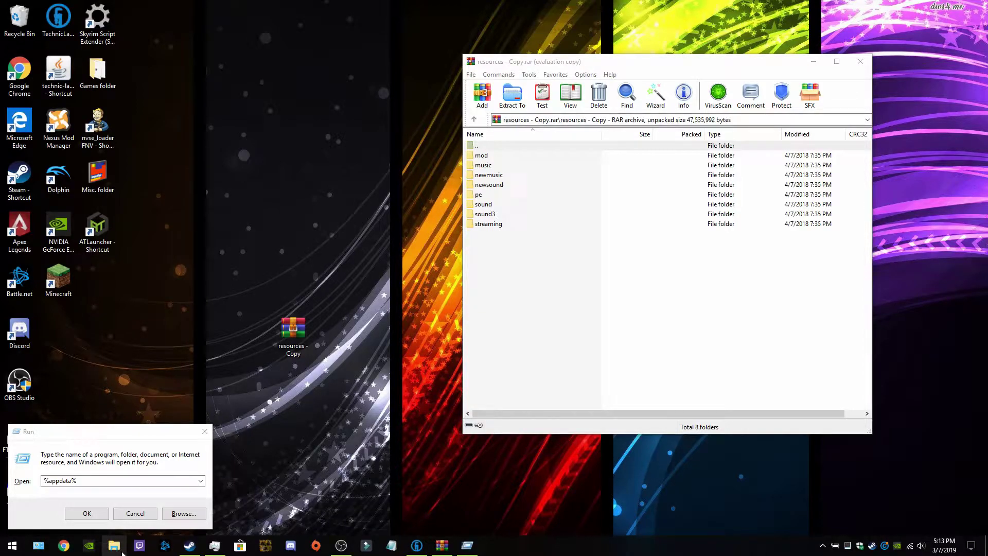
# Step: Run %appdata% and browse to .technic\modpacks\tekkit\resources in File Explorer
pyautogui.click(91, 453)
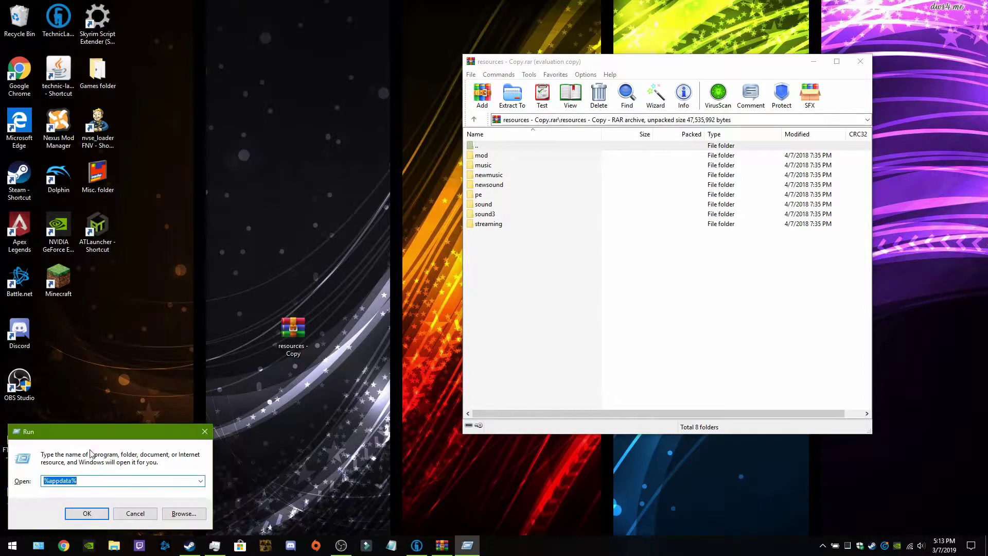
pyautogui.click(86, 513)
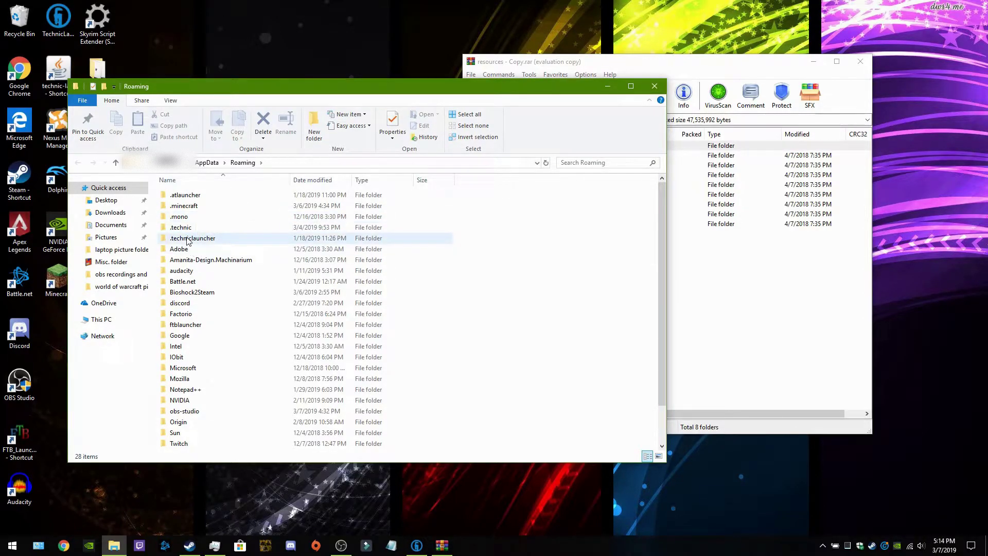
pyautogui.moveTo(181, 228)
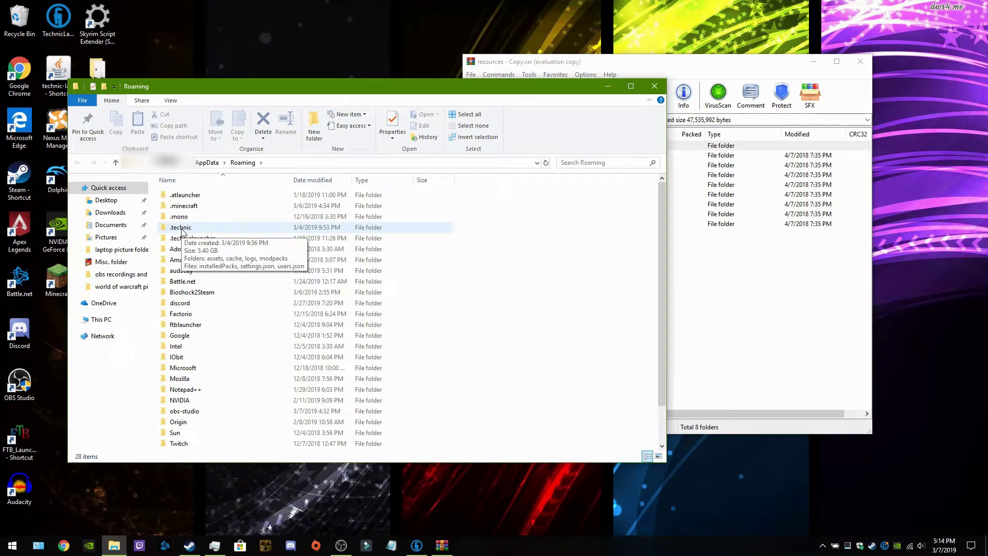
pyautogui.doubleClick(182, 229)
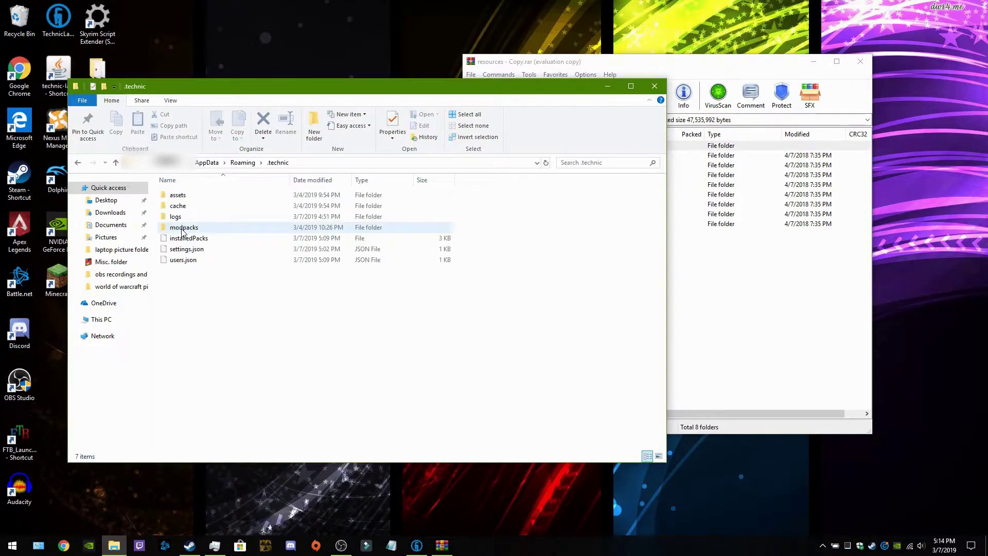
pyautogui.doubleClick(191, 229)
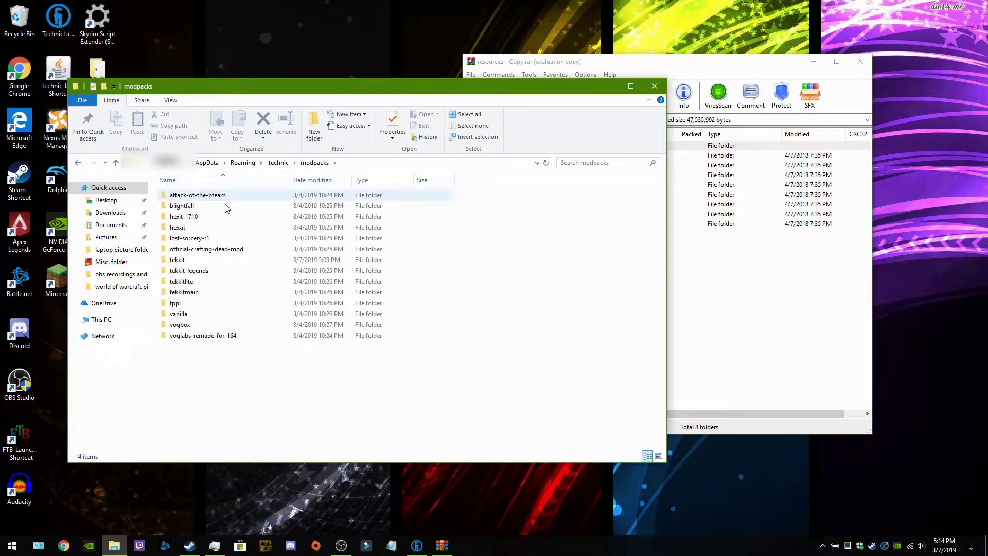
pyautogui.doubleClick(179, 260)
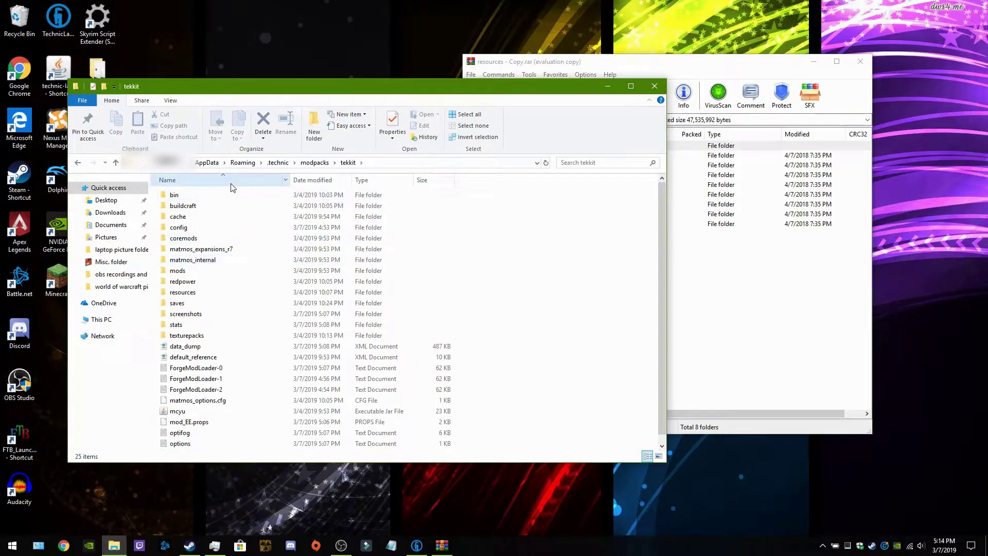
pyautogui.doubleClick(190, 297)
# Step: Drag all eight archive folders into the Tekkit resources folder, replacing the existing ones
pyautogui.click(799, 341)
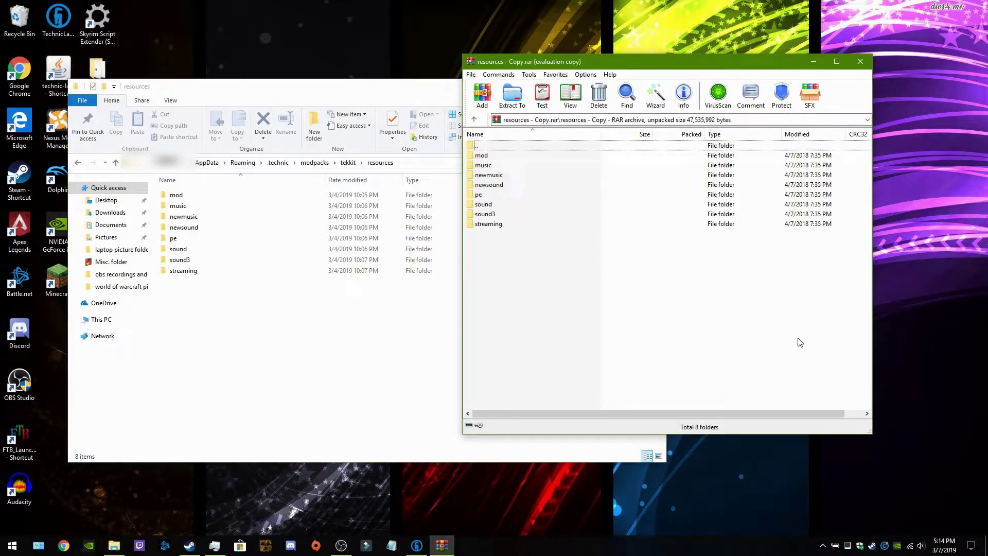
pyautogui.moveTo(550, 68)
pyautogui.mouseDown()
pyautogui.moveTo(559, 95)
pyautogui.moveTo(571, 93)
pyautogui.mouseUp()
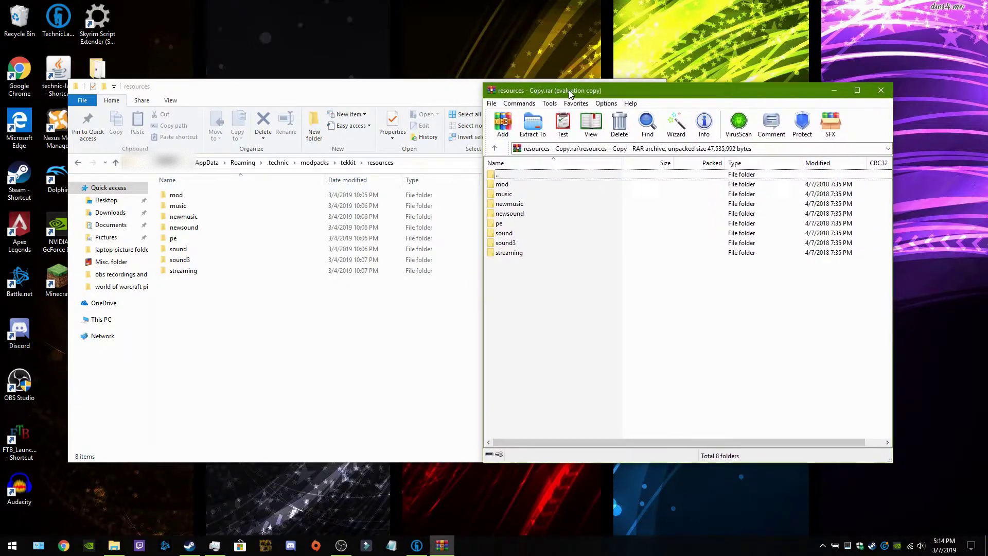
pyautogui.moveTo(506, 296); pyautogui.dragTo(617, 184)
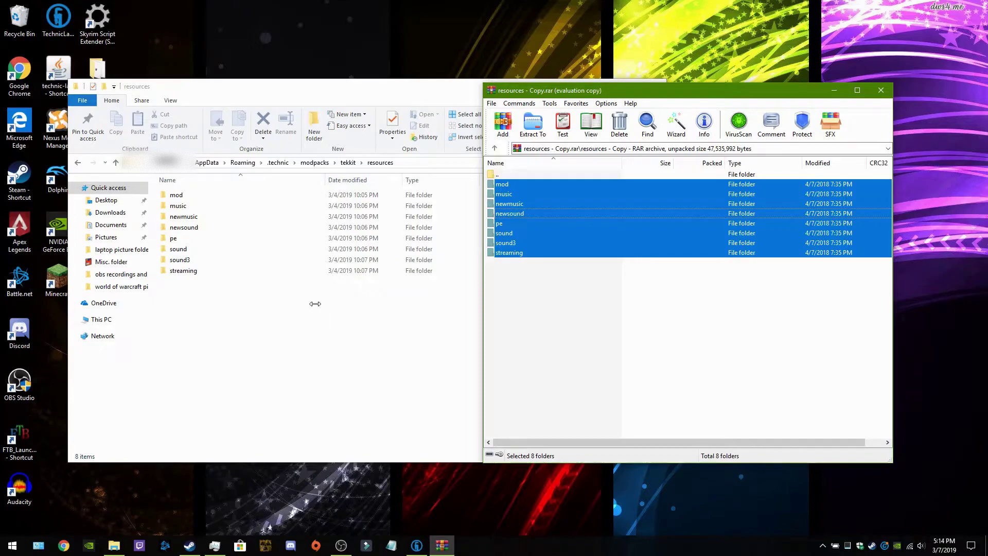
pyautogui.moveTo(315, 304); pyautogui.dragTo(315, 303)
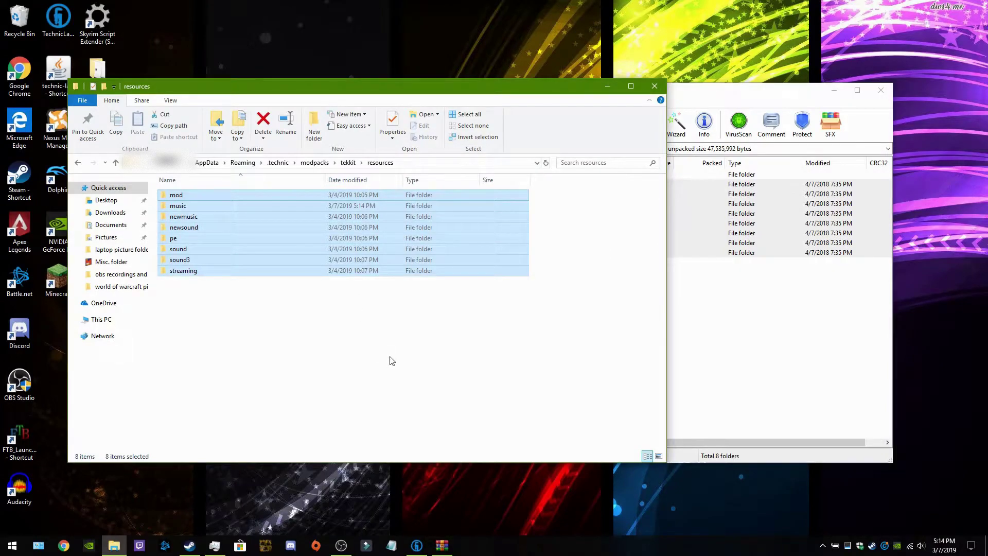
pyautogui.click(390, 360)
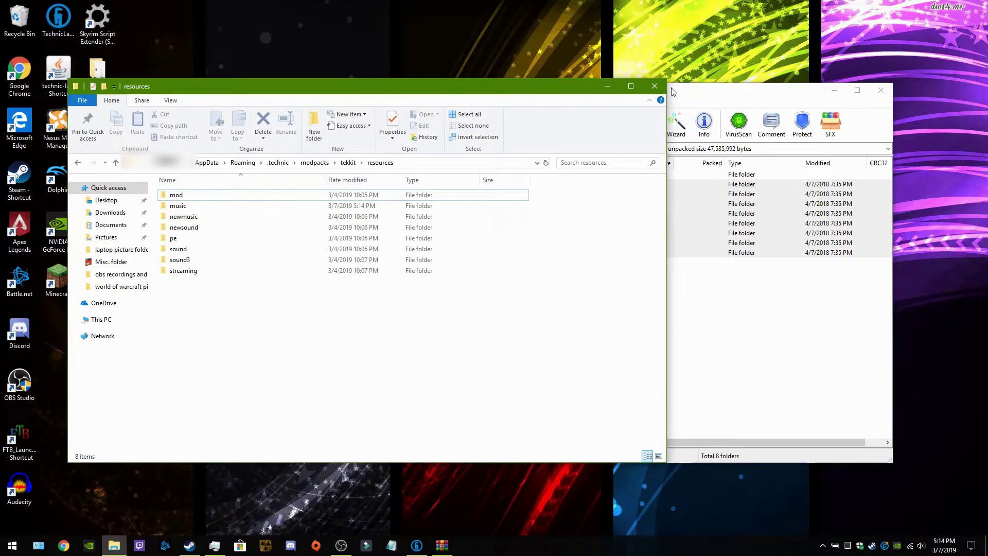
# Step: Close File Explorer and WinRAR, then launch Tekkit Classic from Technic Launcher
pyautogui.click(655, 87)
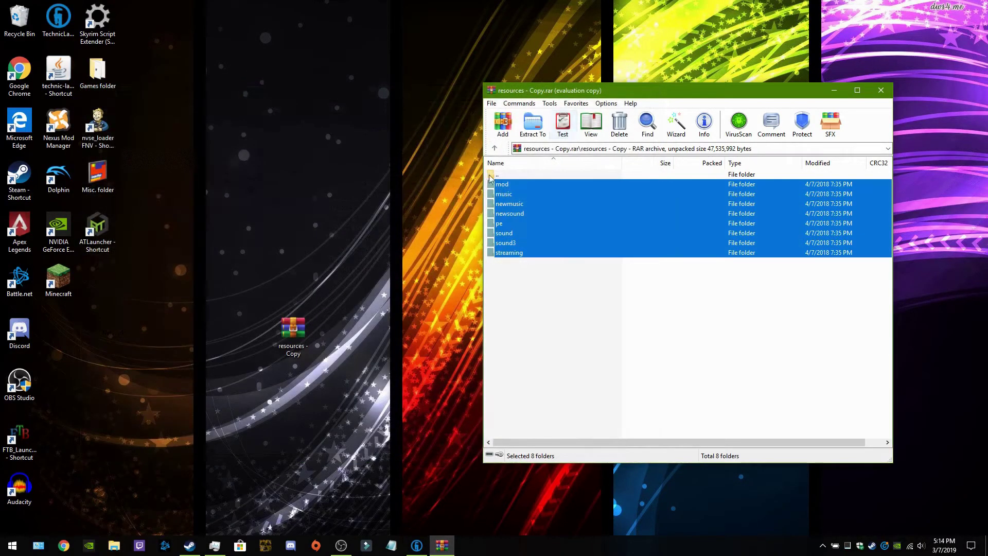
pyautogui.click(881, 90)
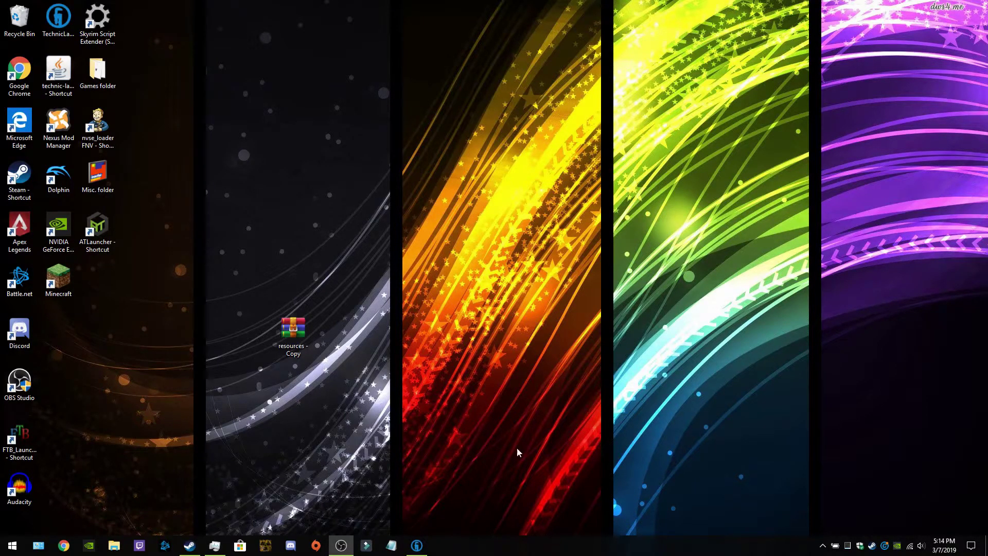
pyautogui.click(417, 546)
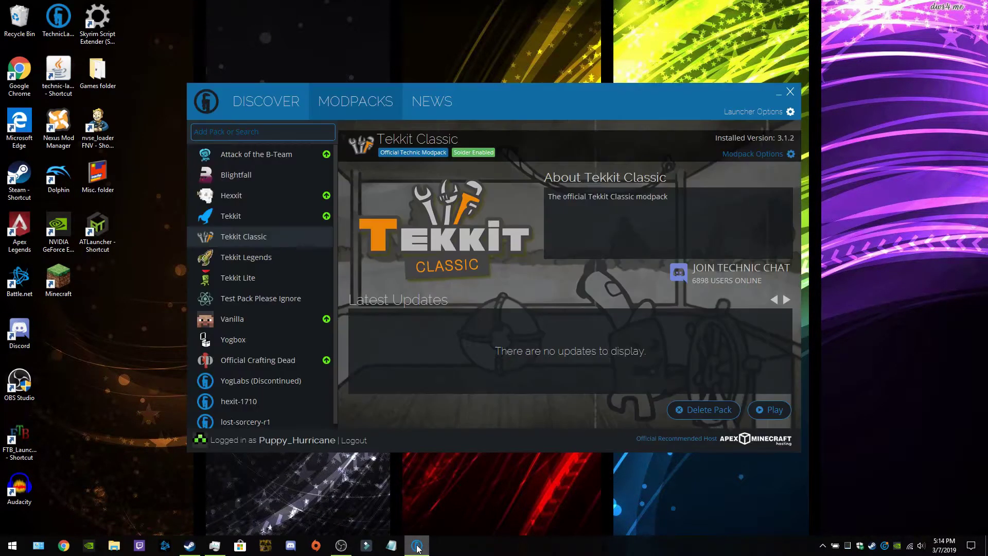
pyautogui.click(782, 417)
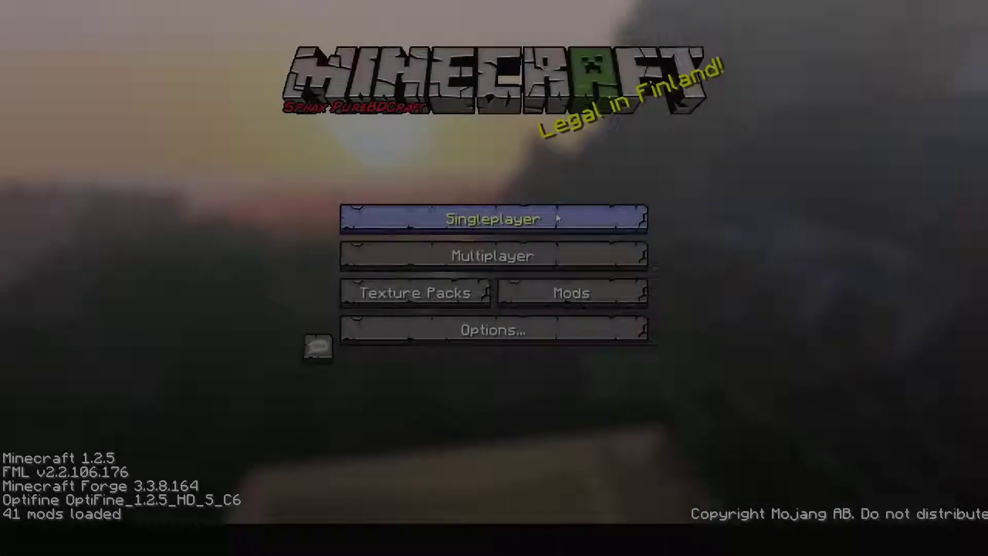
# Step: Choose 'test world 1' from the Singleplayer list and play it
pyautogui.click(557, 219)
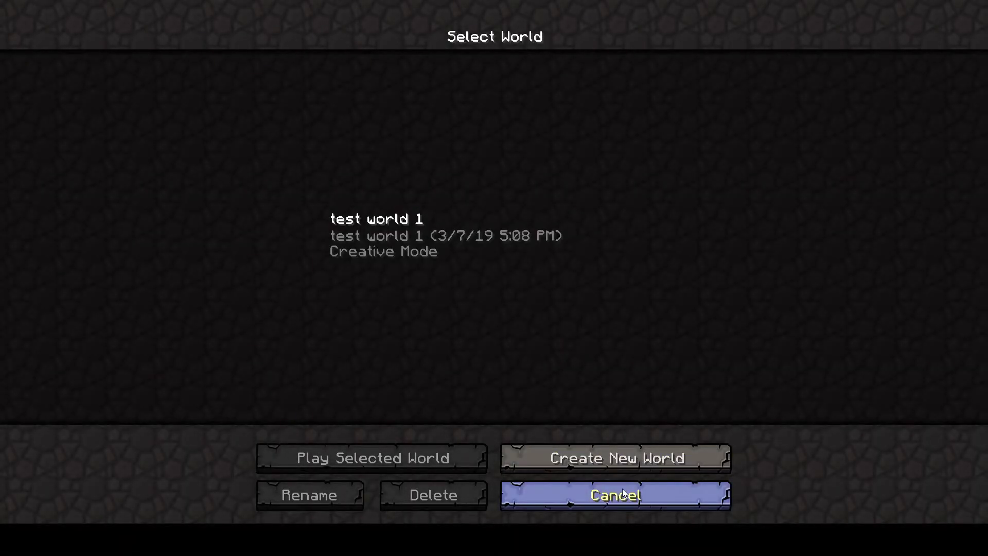
pyautogui.click(432, 247)
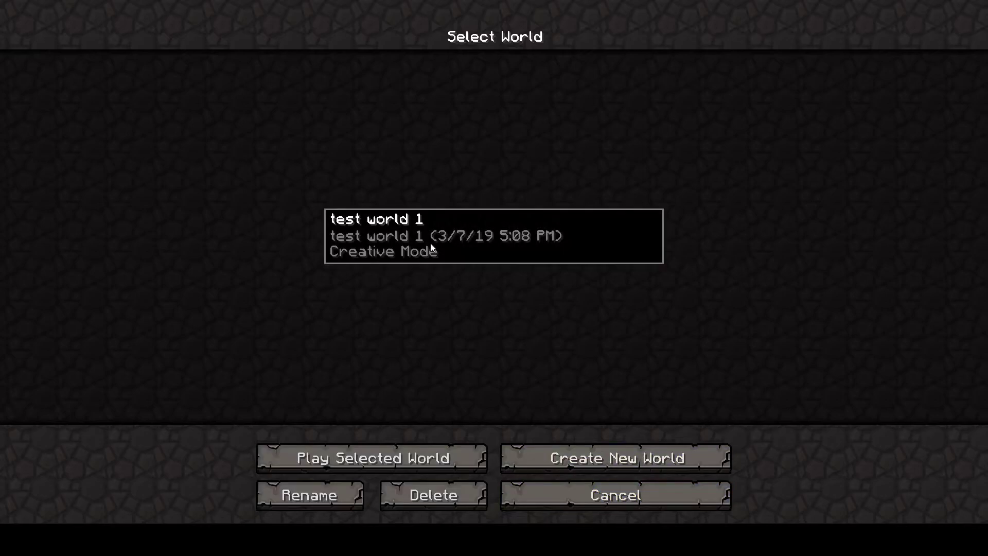
pyautogui.click(416, 452)
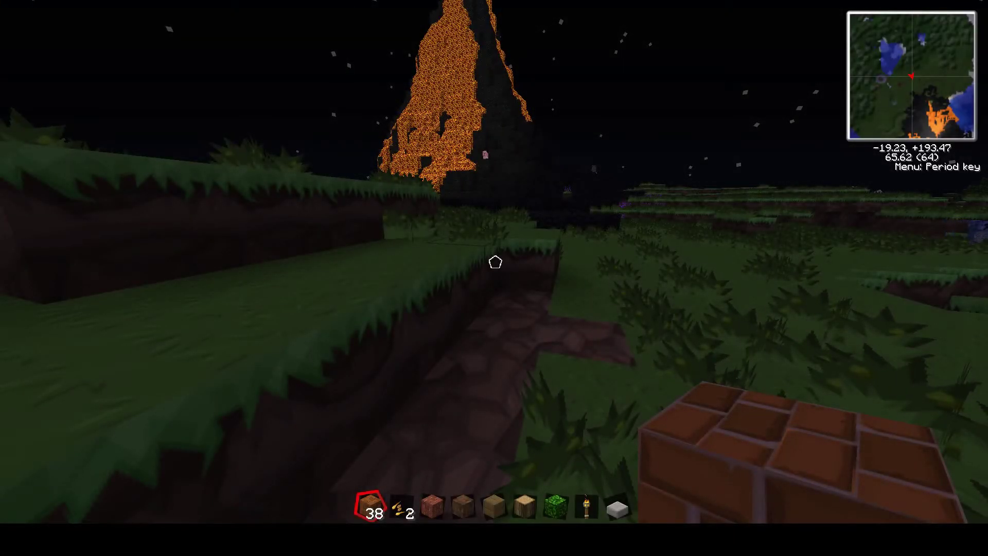
# Step: Walk around the world and check that Sound is at 100% in Options
pyautogui.press('w')
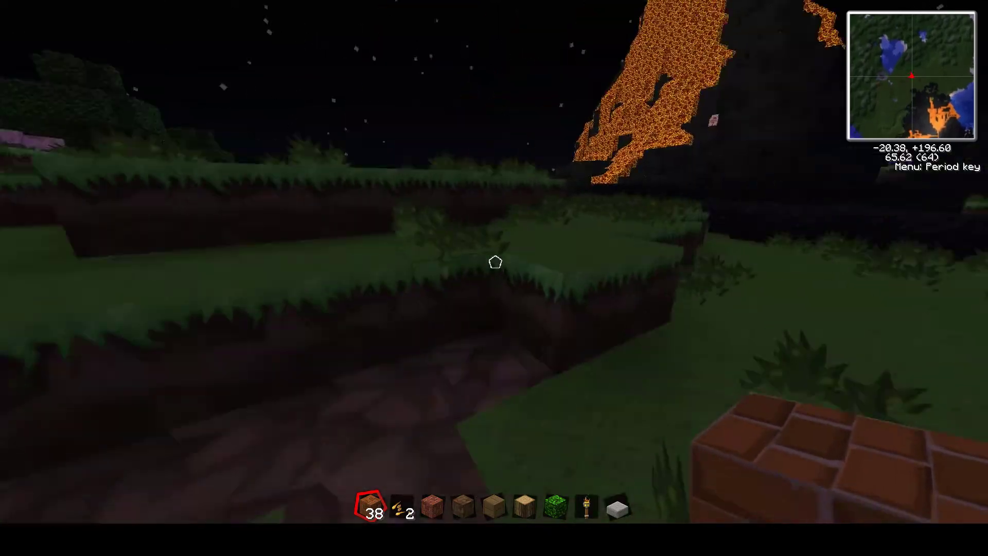
pyautogui.press('w')
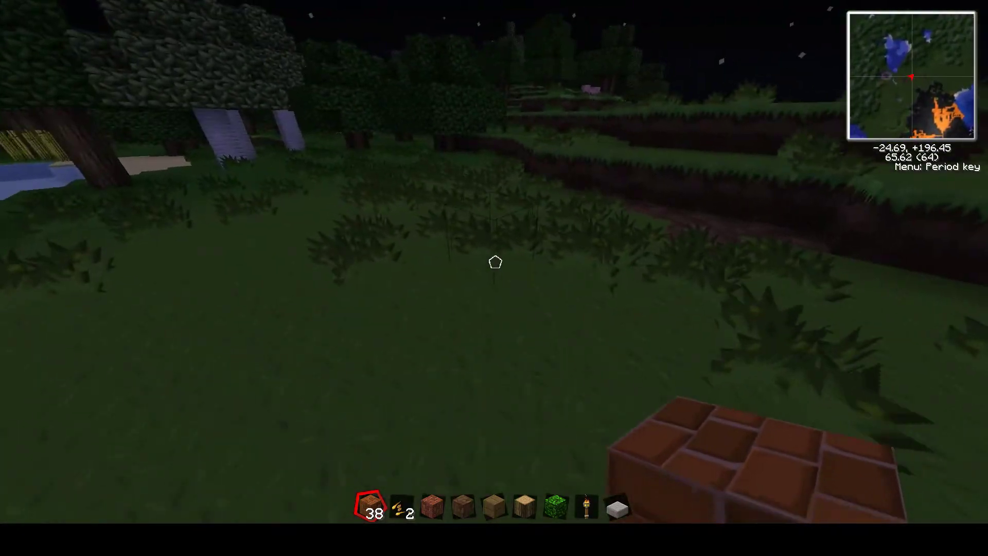
pyautogui.press('w')
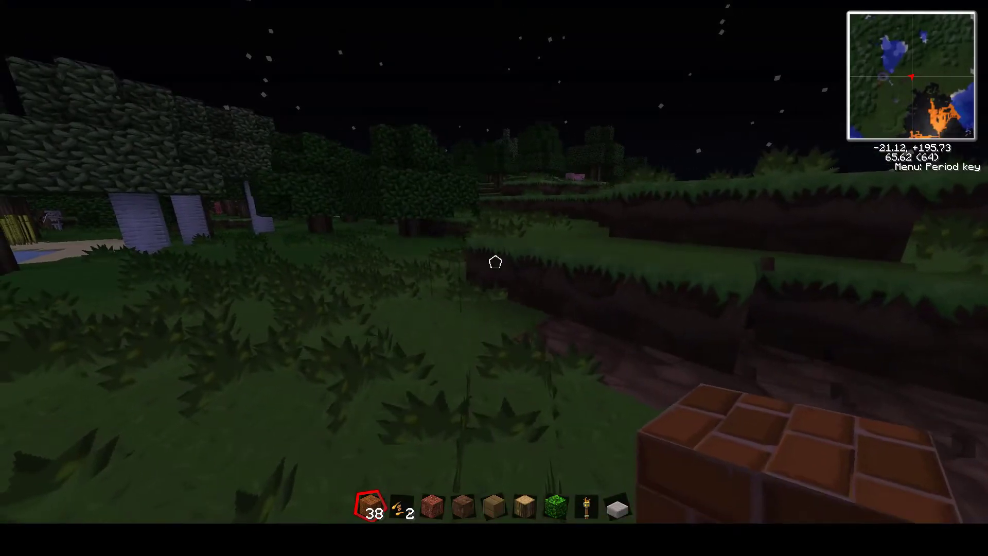
pyautogui.press('Escape')
pyautogui.click(453, 301)
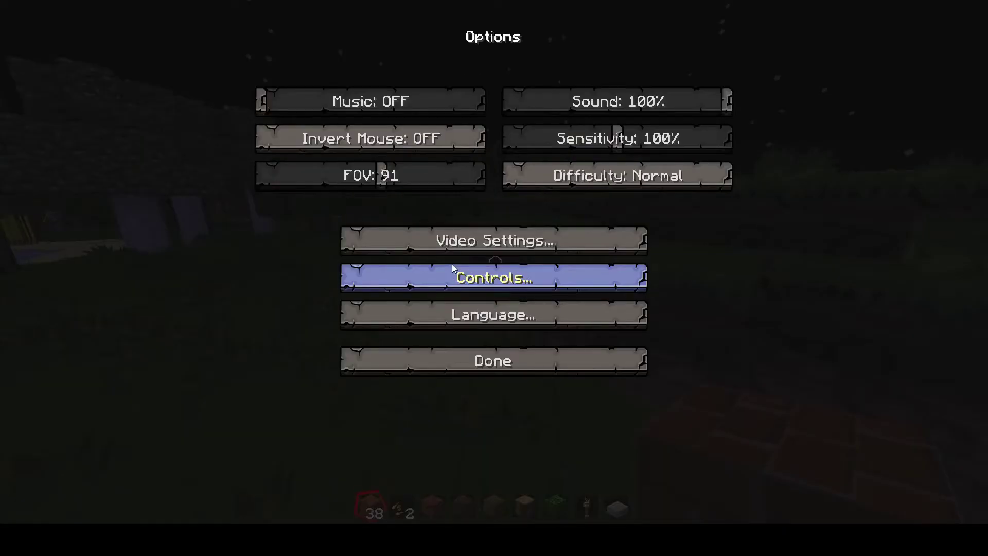
pyautogui.press('Escape')
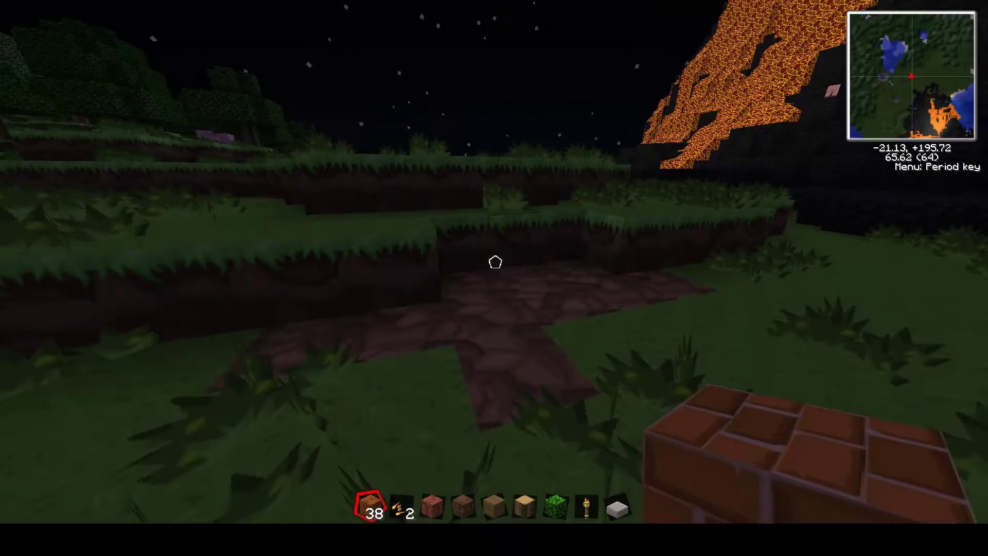
# Step: Walk toward the shoreline, hit a pig, and continue past the lava hill
pyautogui.press('w')
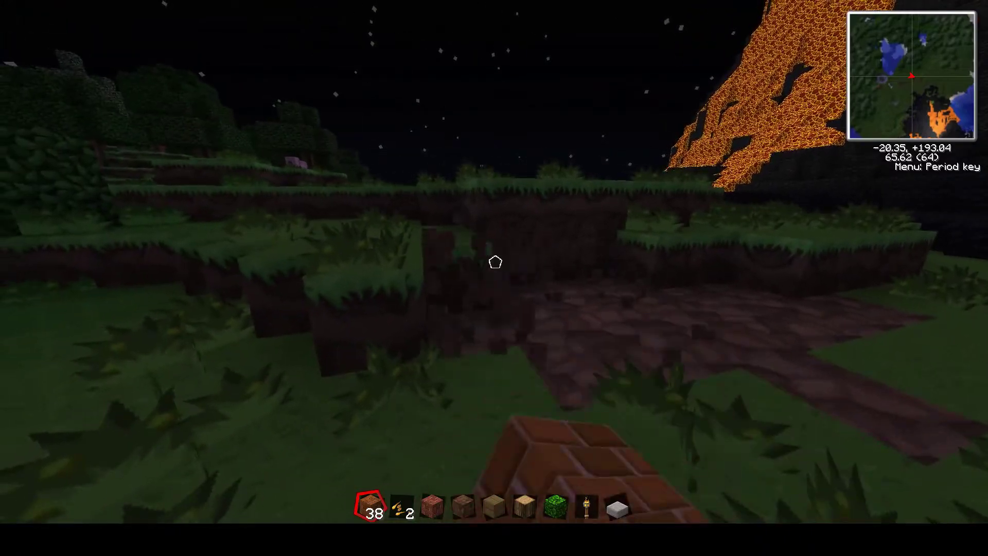
pyautogui.press('w')
pyautogui.press('w')
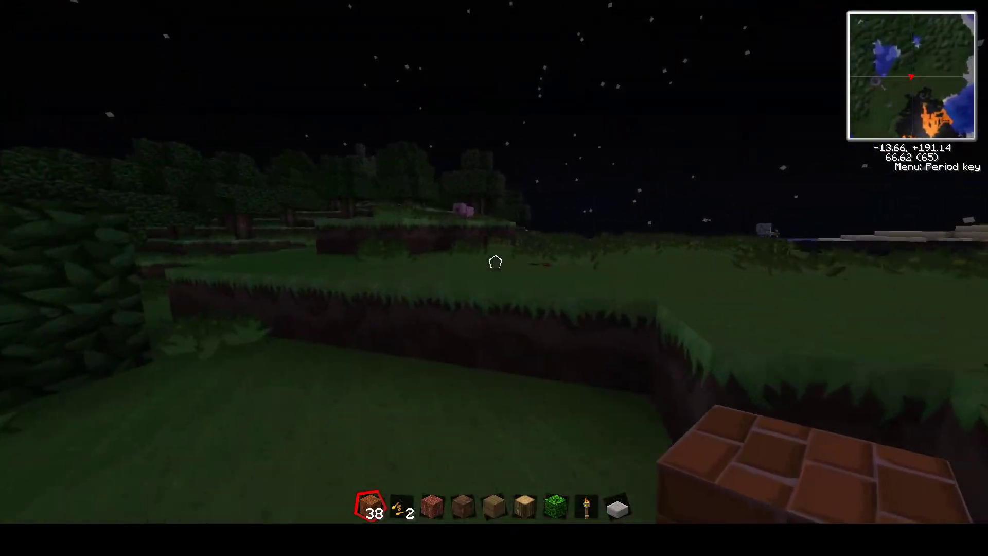
pyautogui.press('w')
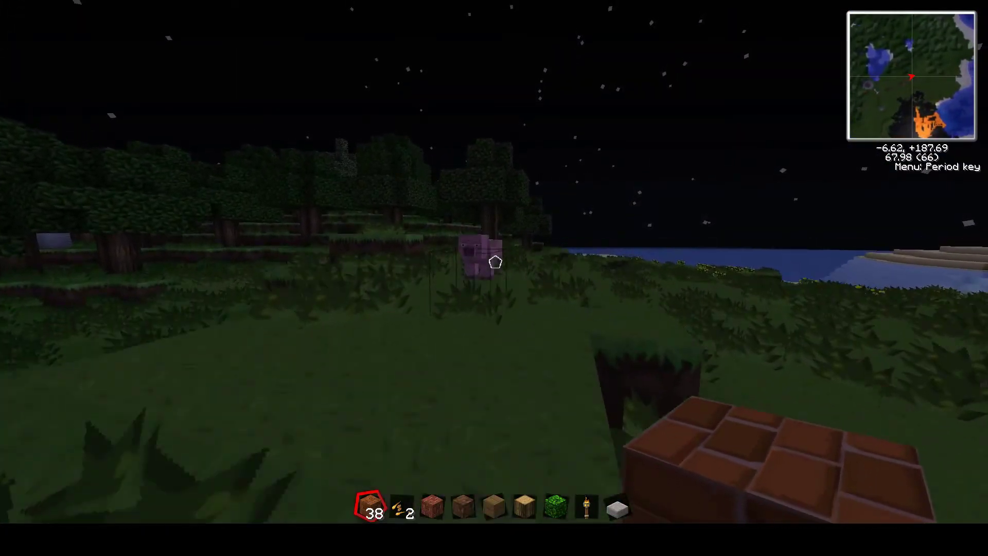
pyautogui.press('w')
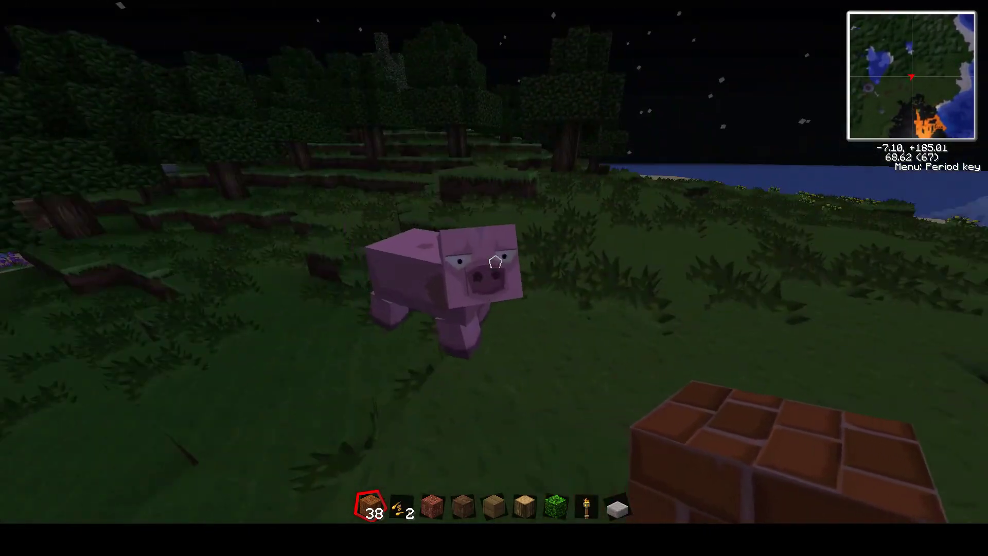
pyautogui.click(494, 262)
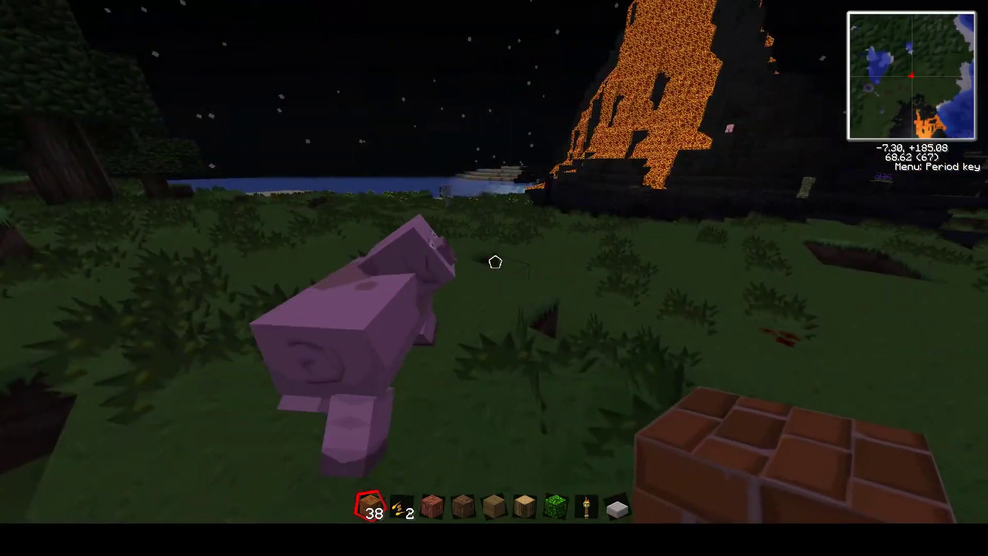
pyautogui.press('w')
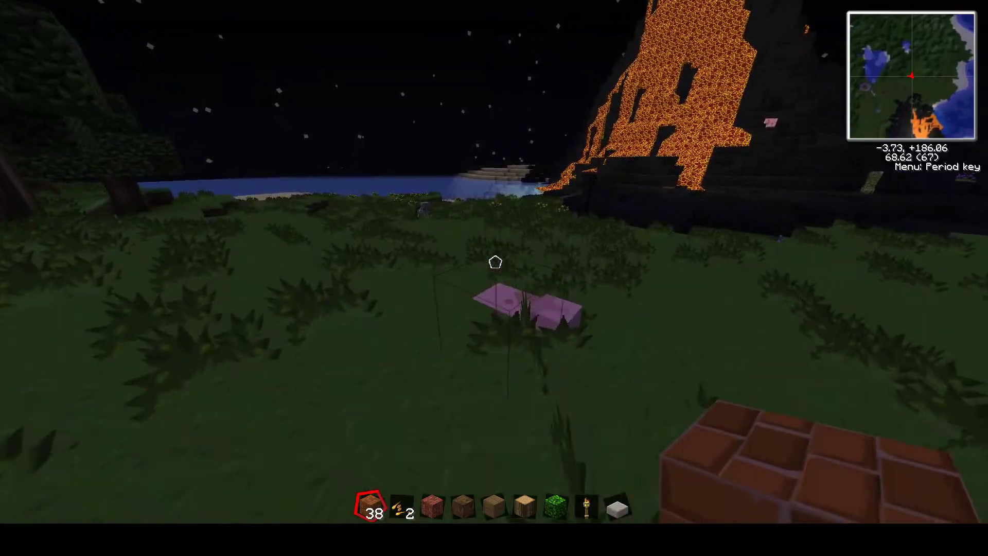
pyautogui.press('w')
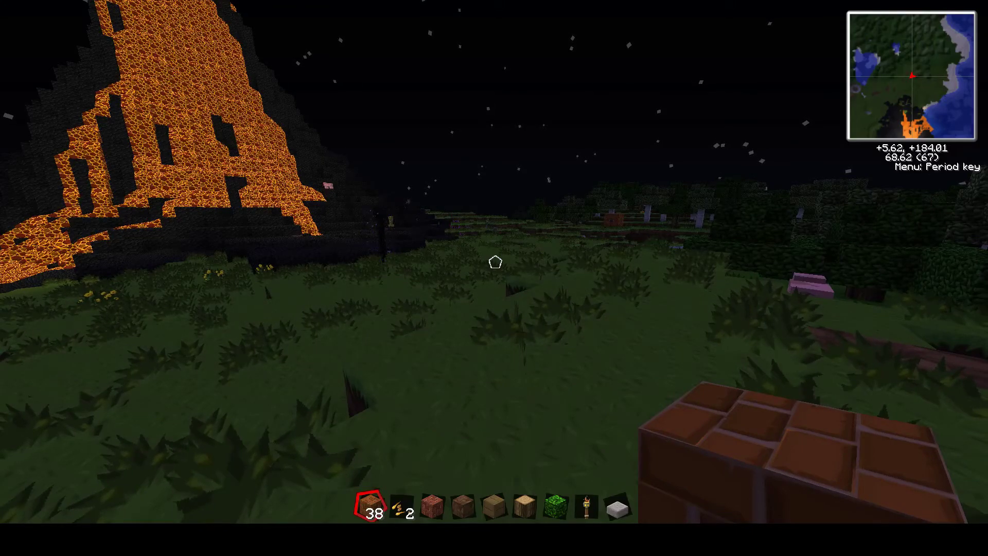
# Step: Pause the game with Esc to show the game menu
pyautogui.press('Escape')
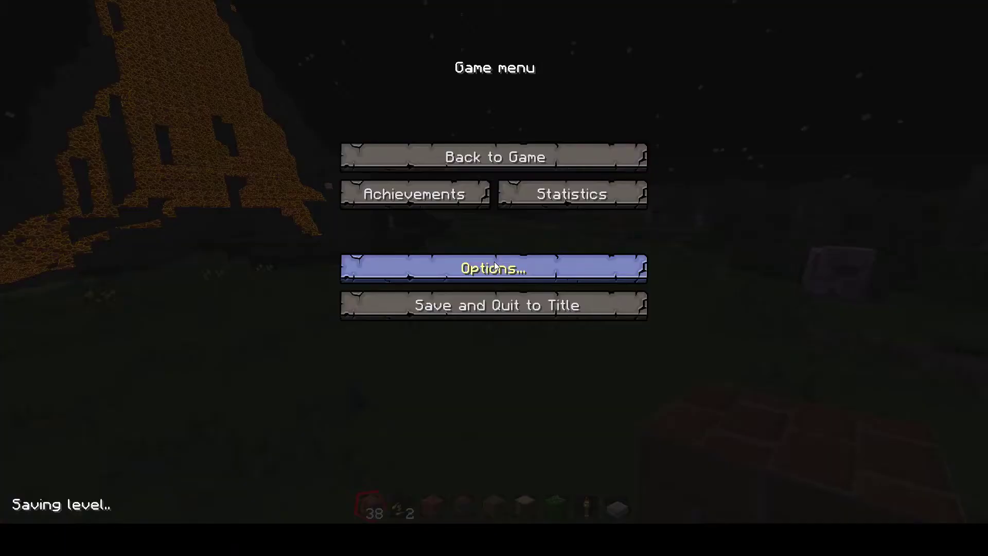